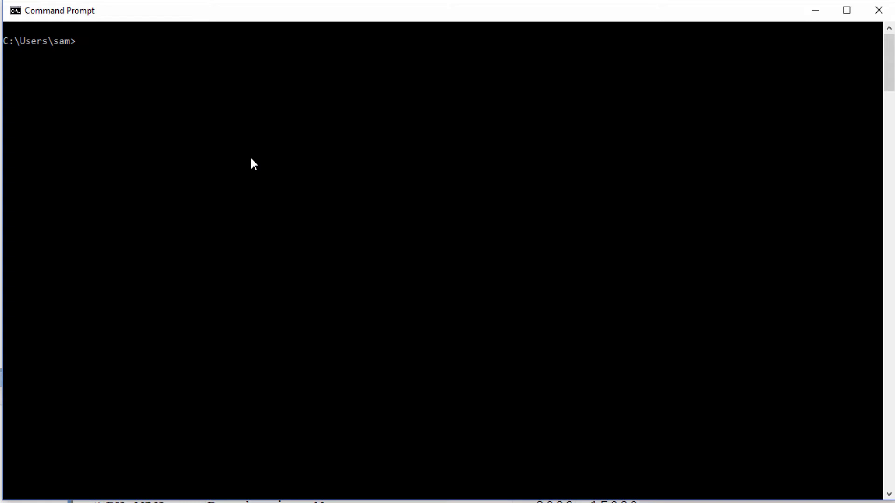
{"action": "type", "text": "sqlplu"}
{"action": "type", "text": "/hrhr"}
Log in to SQL*Plus on the Oracle 12c database with the username/password
{"action": "key", "text": "Return"}
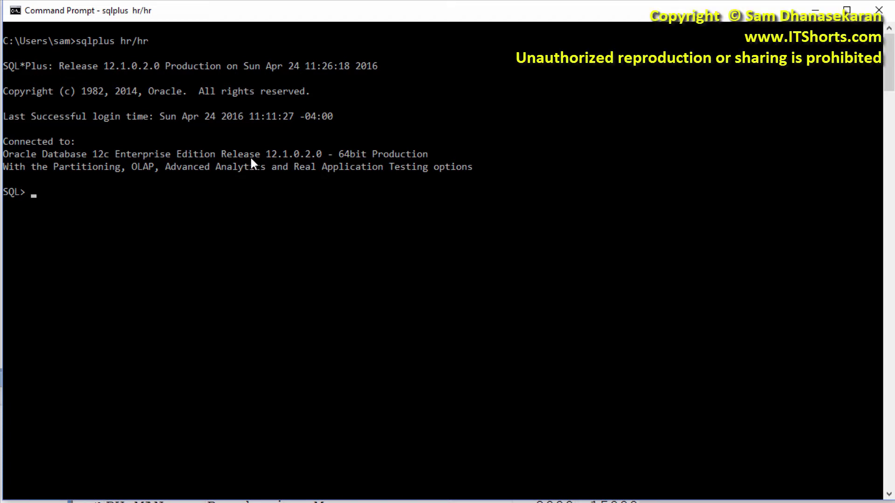
{"action": "type", "text": "SEL"}
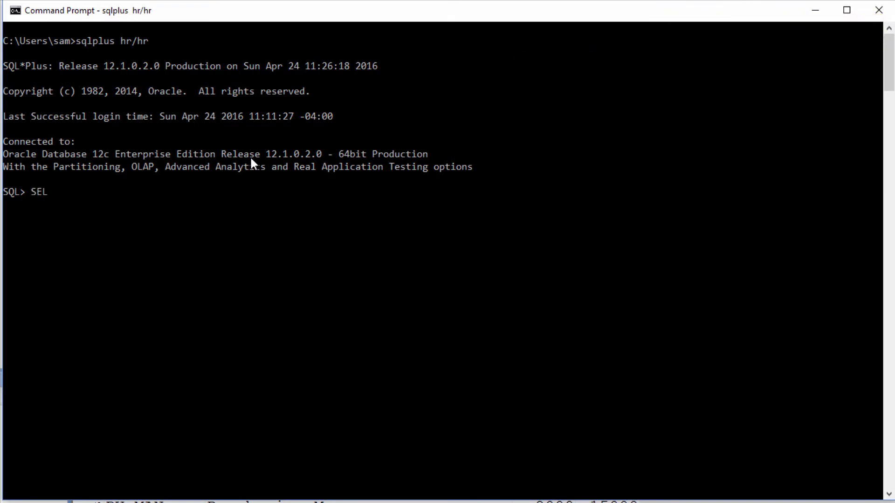
{"action": "type", "text": "ECT * "}
{"action": "type", "text": "FROM JOBS"}
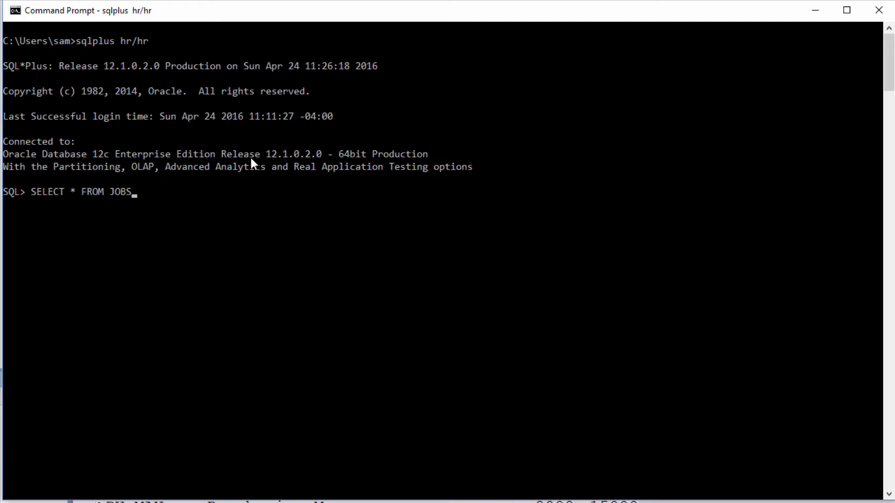
{"action": "type", "text": ";"}
Run SELECT * FROM JOBS to list all 19 job rows with salary ranges
{"action": "key", "text": "Return"}
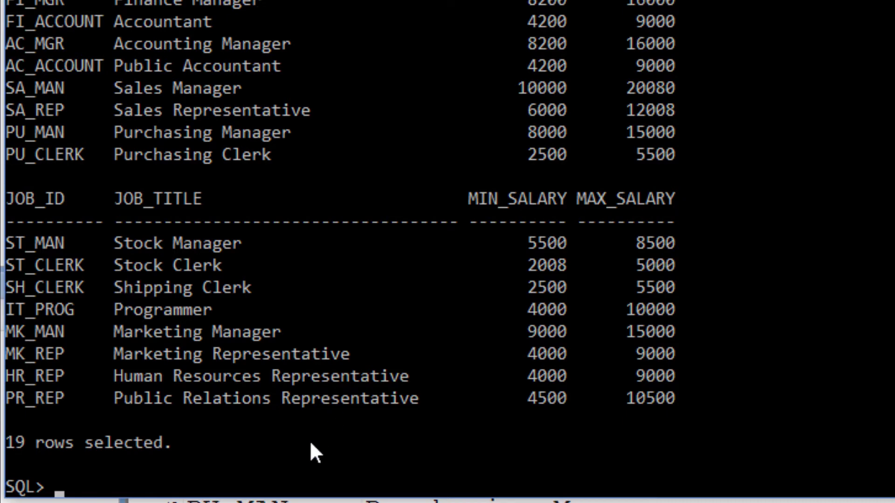
{"action": "type", "text": "SELECT * FROM JOBS "}
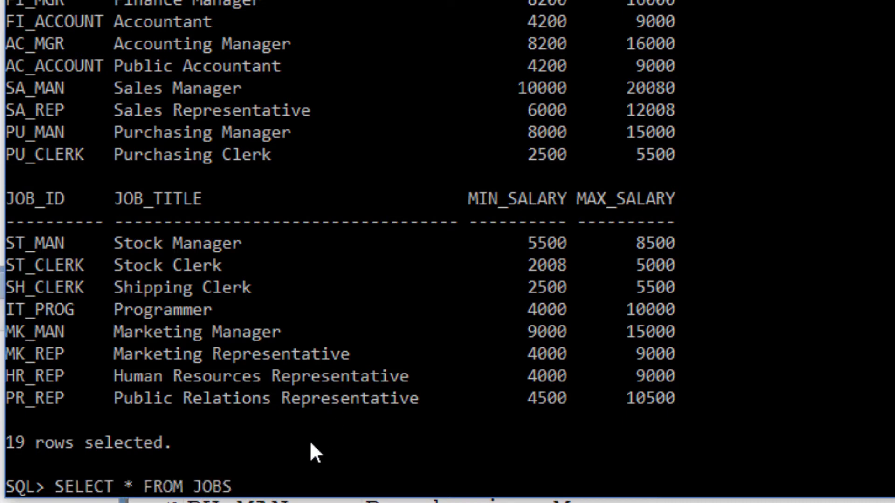
{"action": "type", "text": "WHERE JOB_ID"}
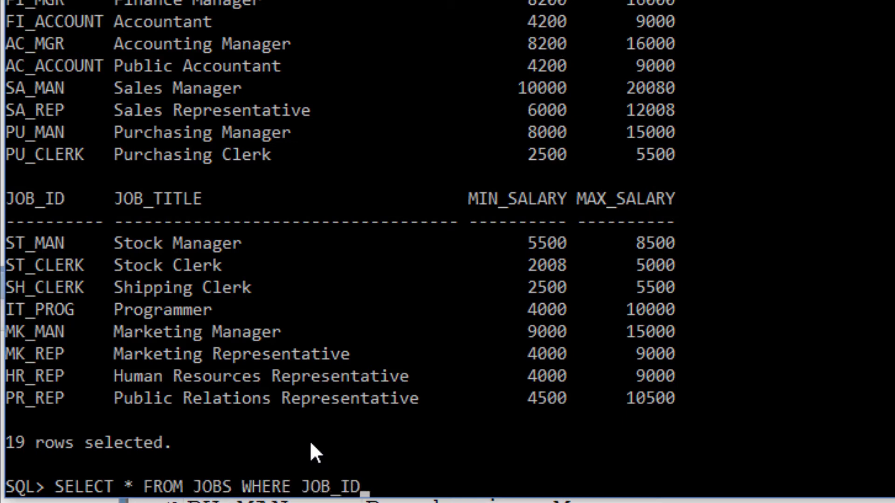
{"action": "type", "text": " LIKE '"}
{"action": "type", "text": "MK"}
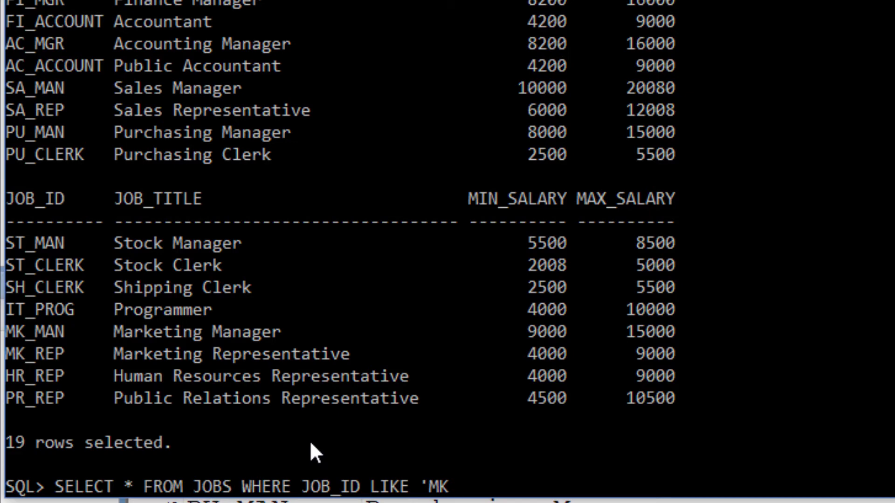
{"action": "type", "text": "#"}
{"action": "type", "text": "_"}
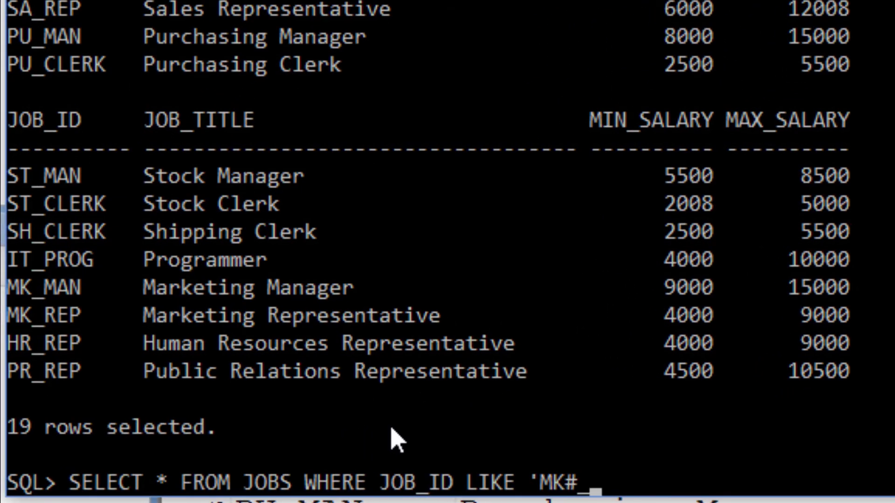
{"action": "type", "text": "%"}
{"action": "type", "text": "'"}
{"action": "type", "text": " ESCA"}
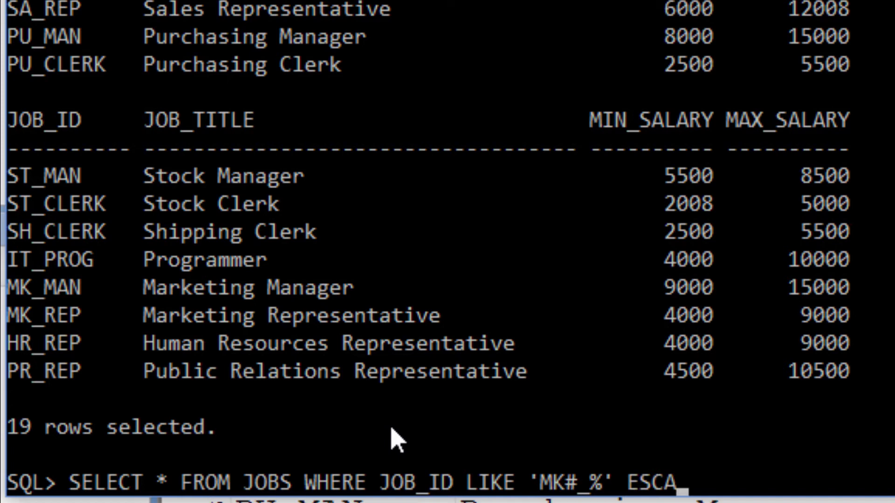
{"action": "type", "text": "PE '"}
{"action": "type", "text": "#"}
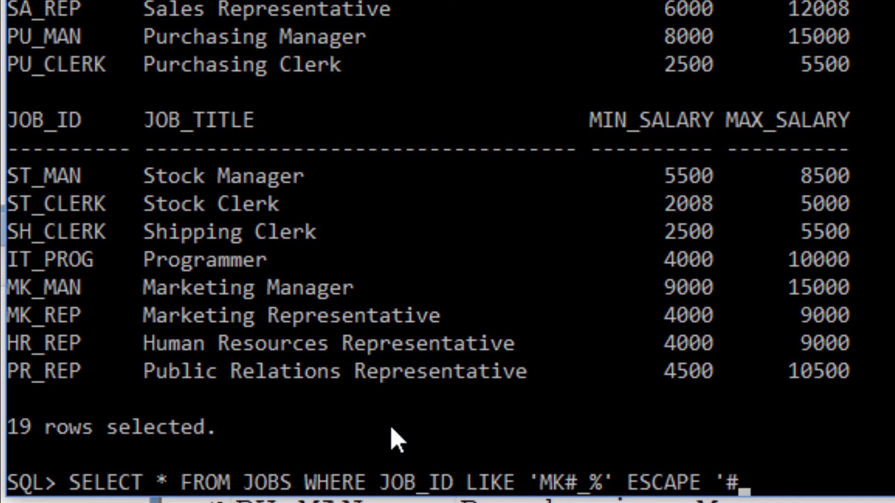
{"action": "type", "text": "';"}
Execute the JOB_ID LIKE query with ESCAPE '#', returning only MK_MAN and MK_REP
{"action": "key", "text": "Return"}
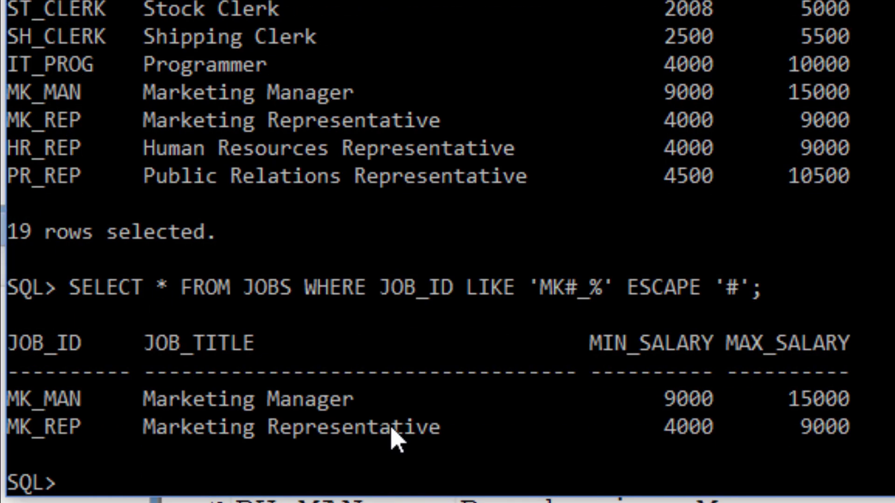